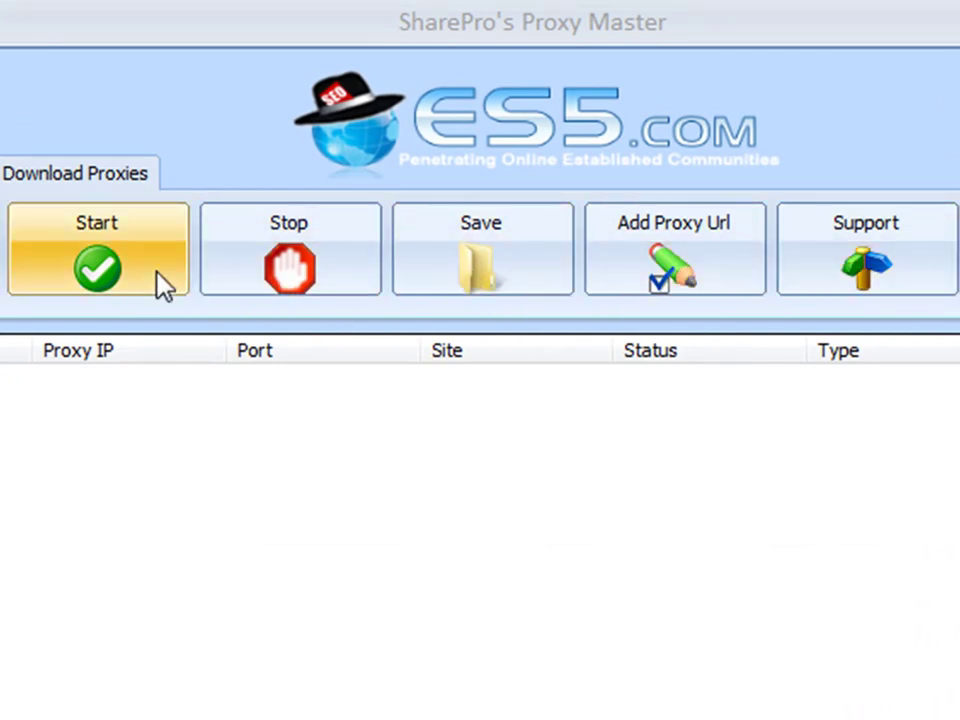
# - Start downloading the proxy list and switch to the proxy testing view
pyautogui.click(125, 288)
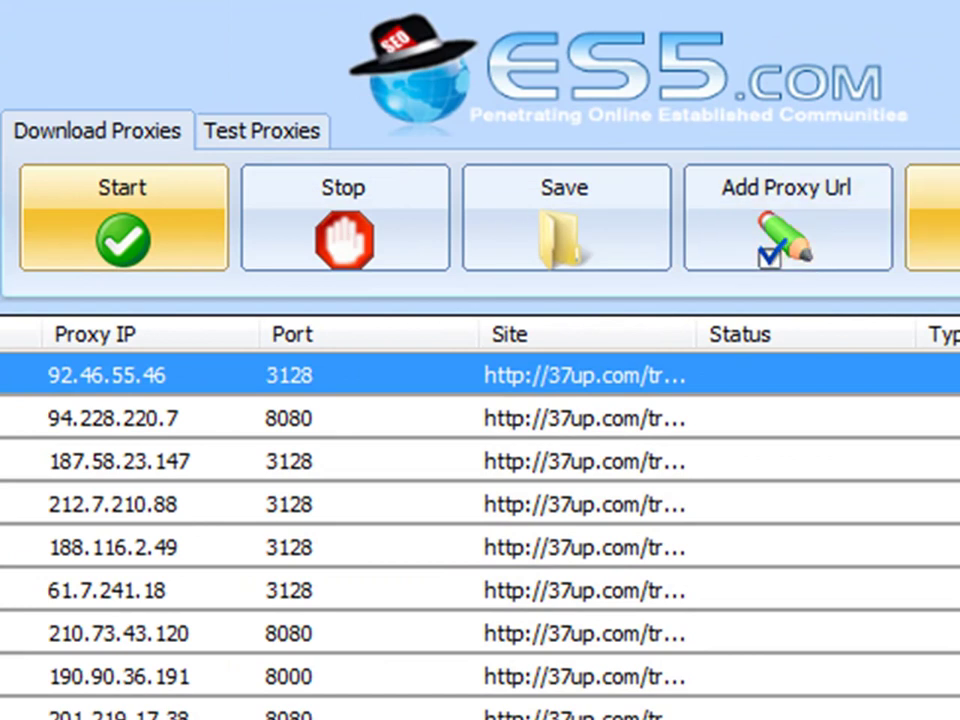
pyautogui.click(250, 137)
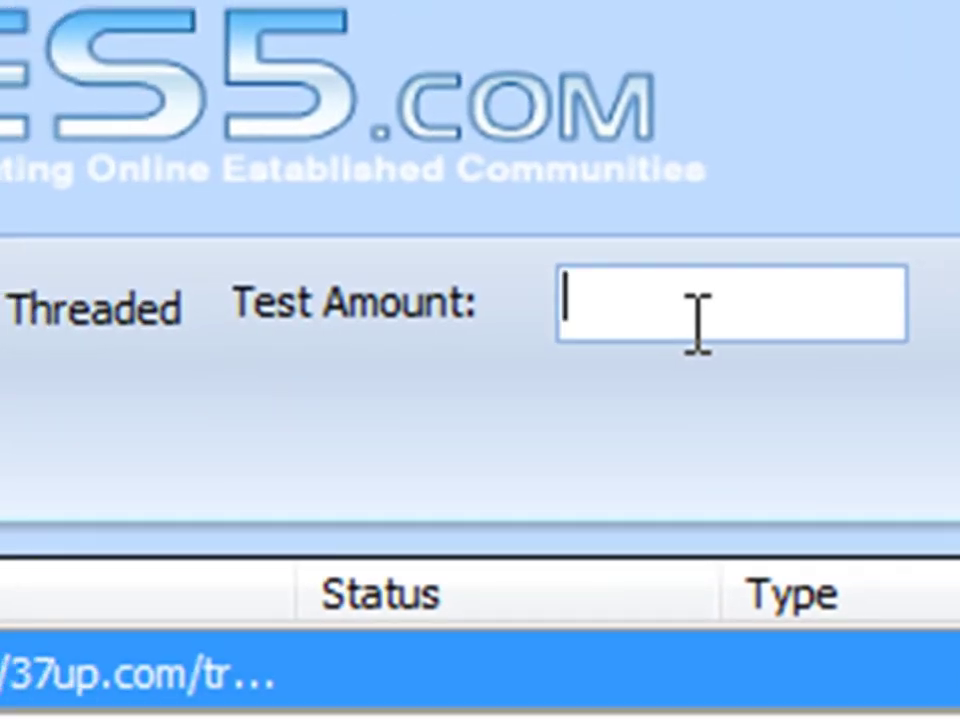
pyautogui.write('10000')
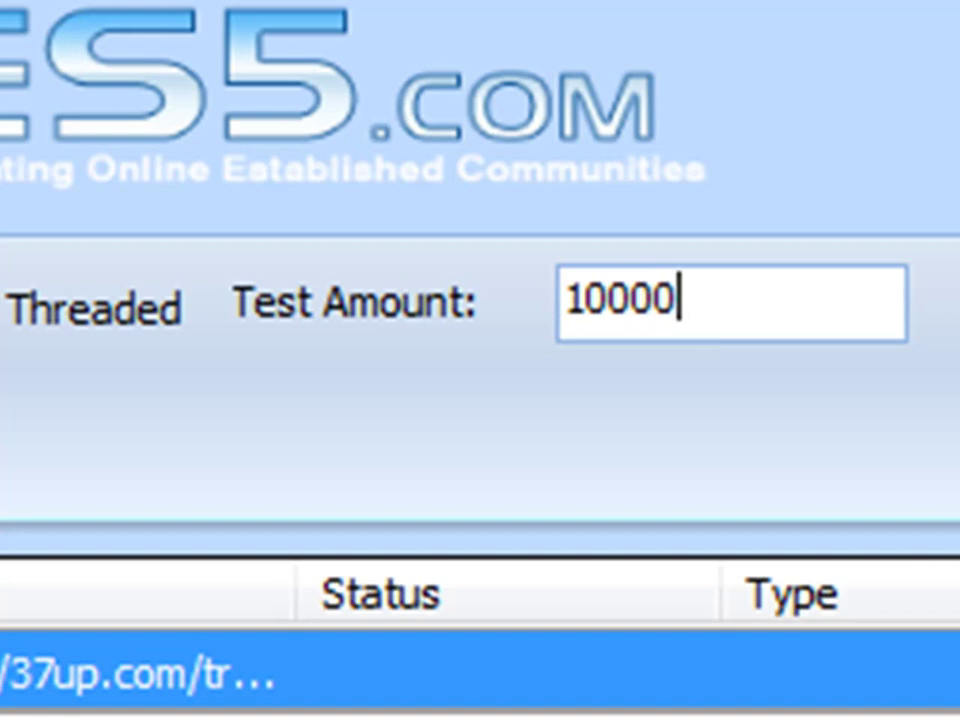
pyautogui.press('BackSpace')
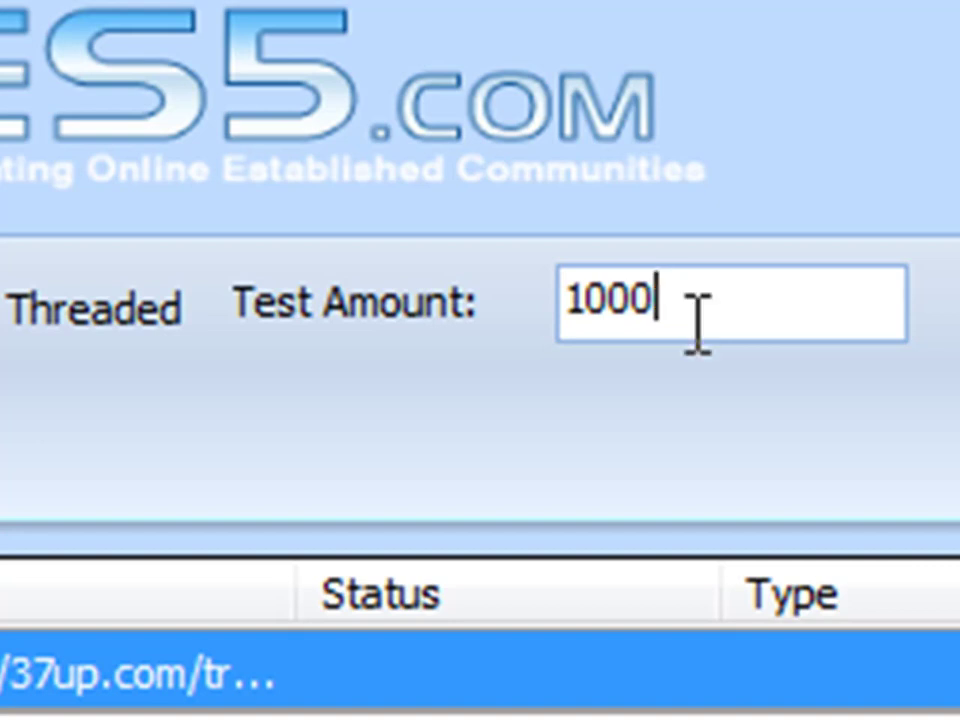
pyautogui.press('BackSpace')
pyautogui.press('BackSpace')
pyautogui.press('BackSpace')
pyautogui.press('BackSpace')
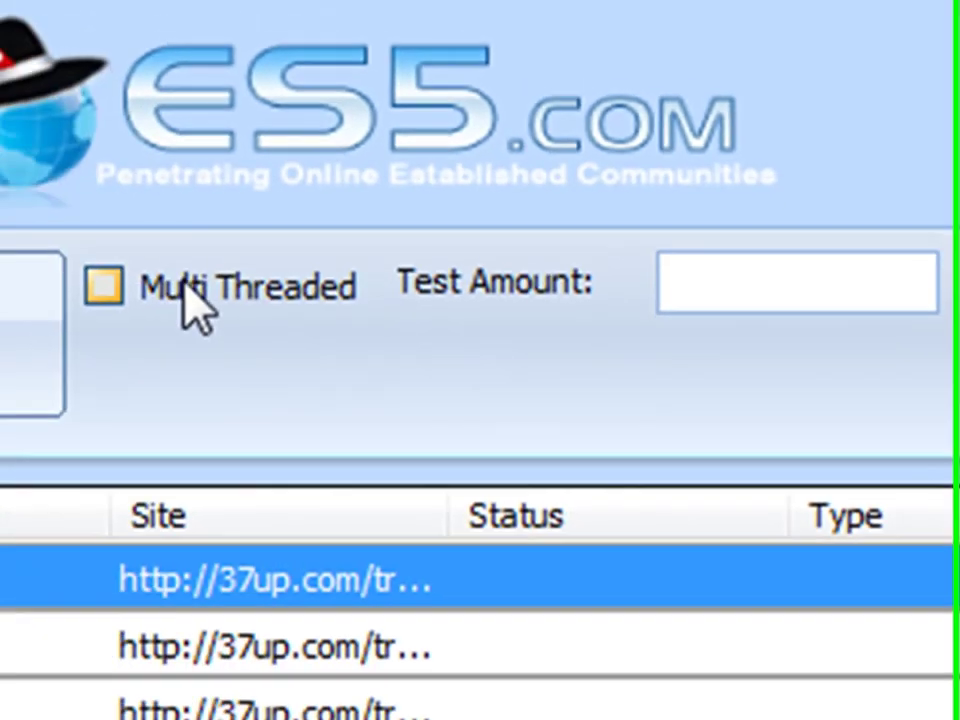
# - Enable multi-threaded testing with 150 threads and start testing the downloaded proxies
pyautogui.click(104, 290)
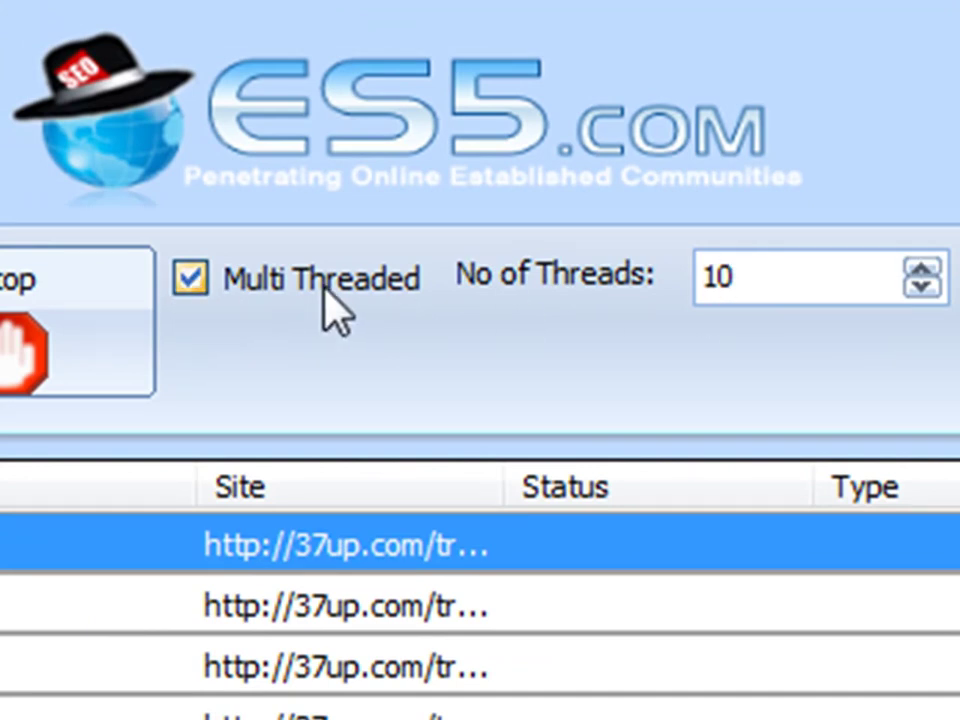
pyautogui.doubleClick(746, 283)
pyautogui.write('15')
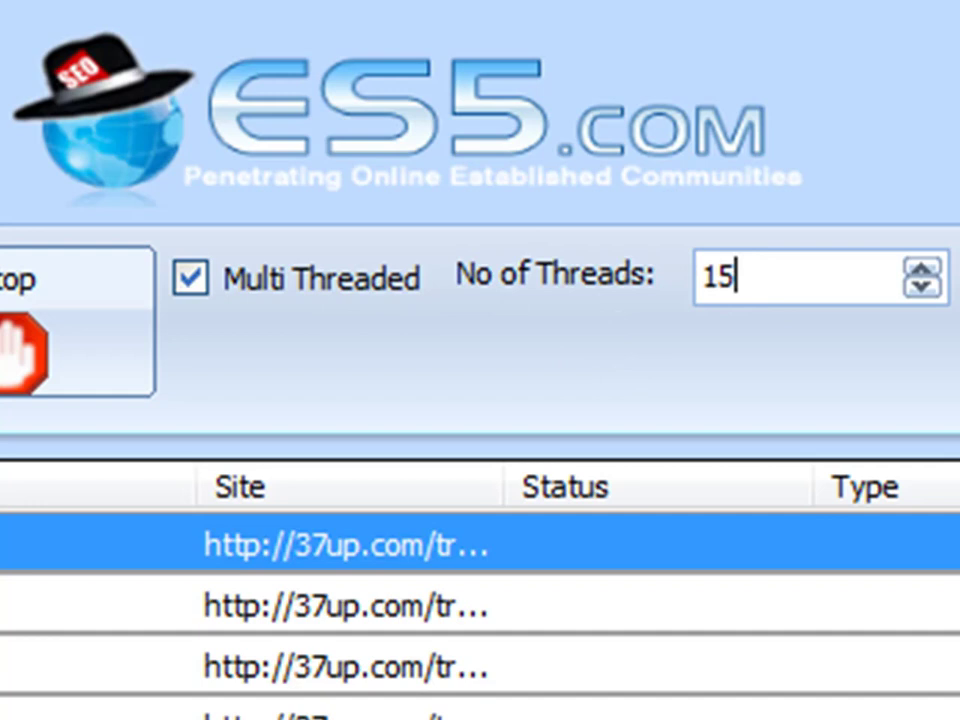
pyautogui.write('0')
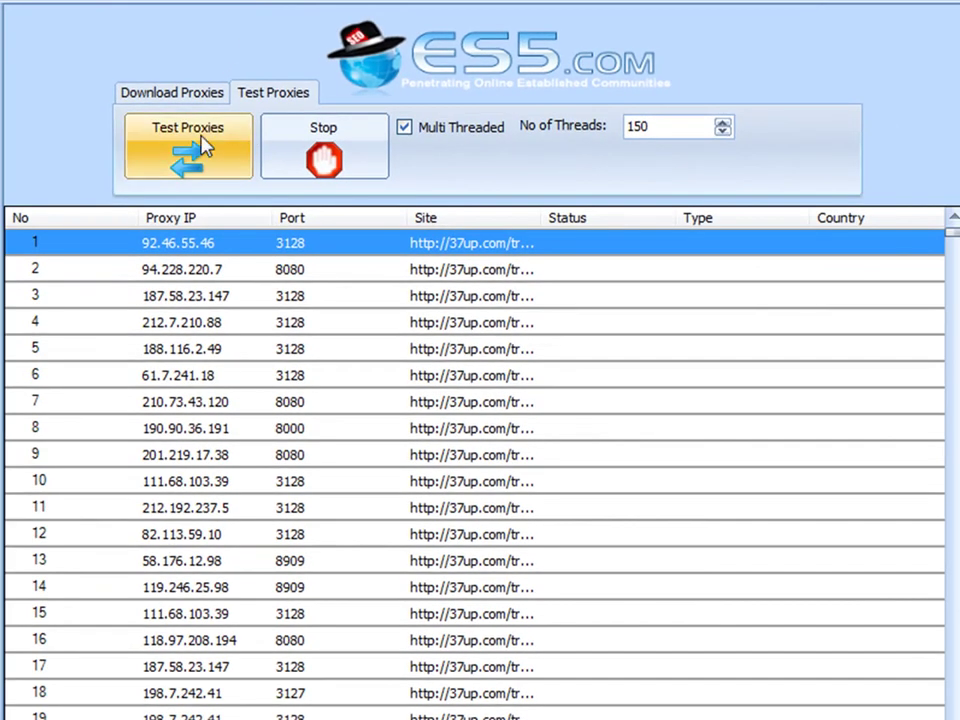
pyautogui.click(203, 145)
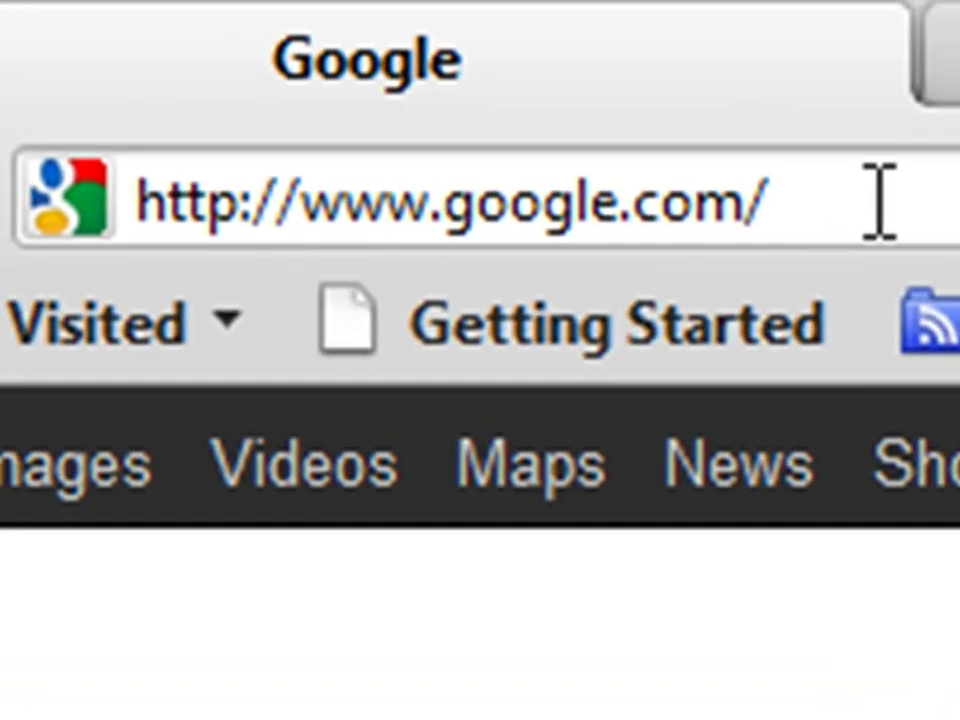
pyautogui.click(828, 182)
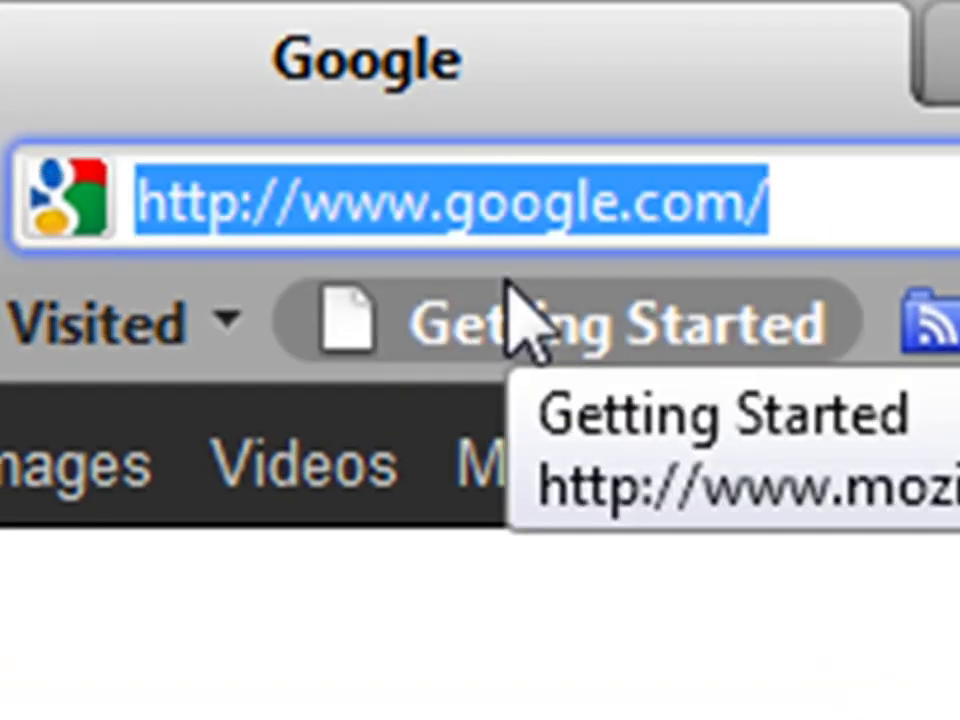
pyautogui.write('what')
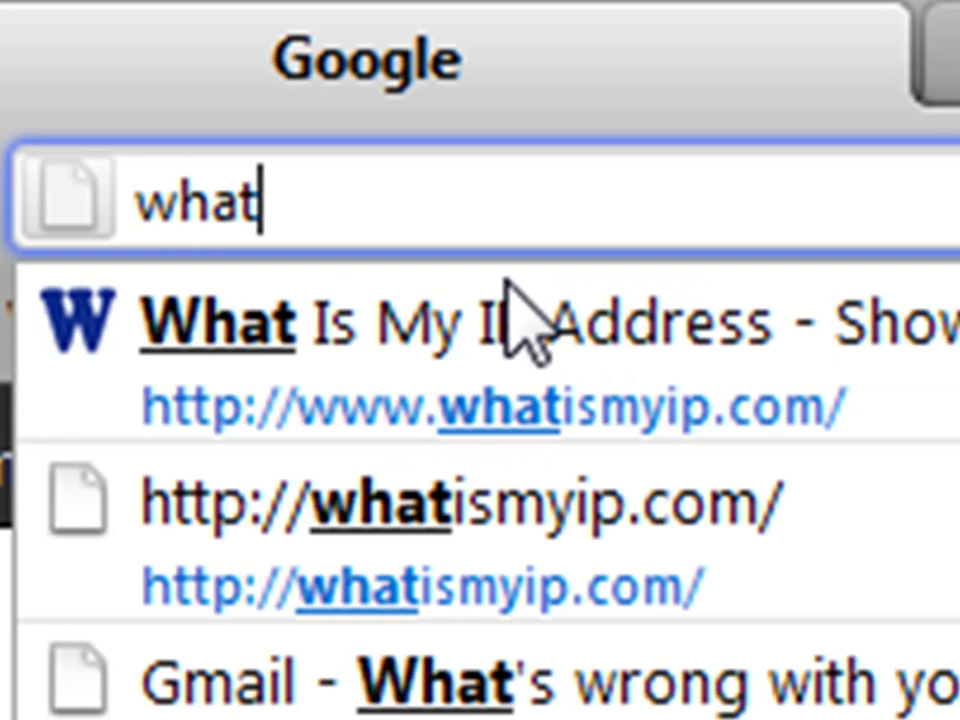
pyautogui.press('Down')
pyautogui.press('Return')
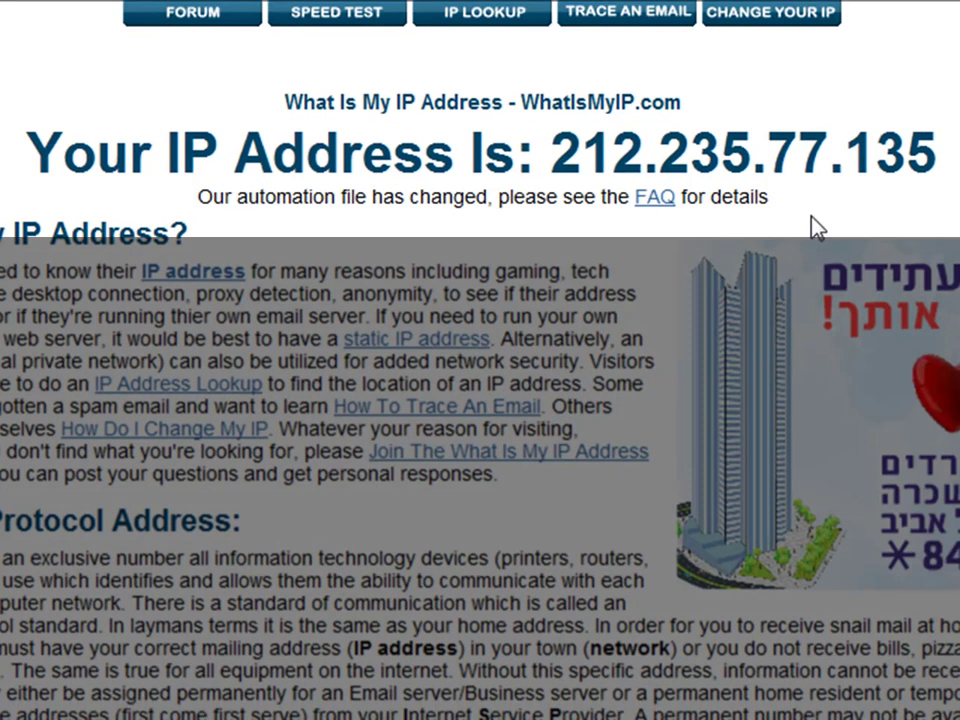
pyautogui.moveTo(940, 155); pyautogui.dragTo(40, 120)
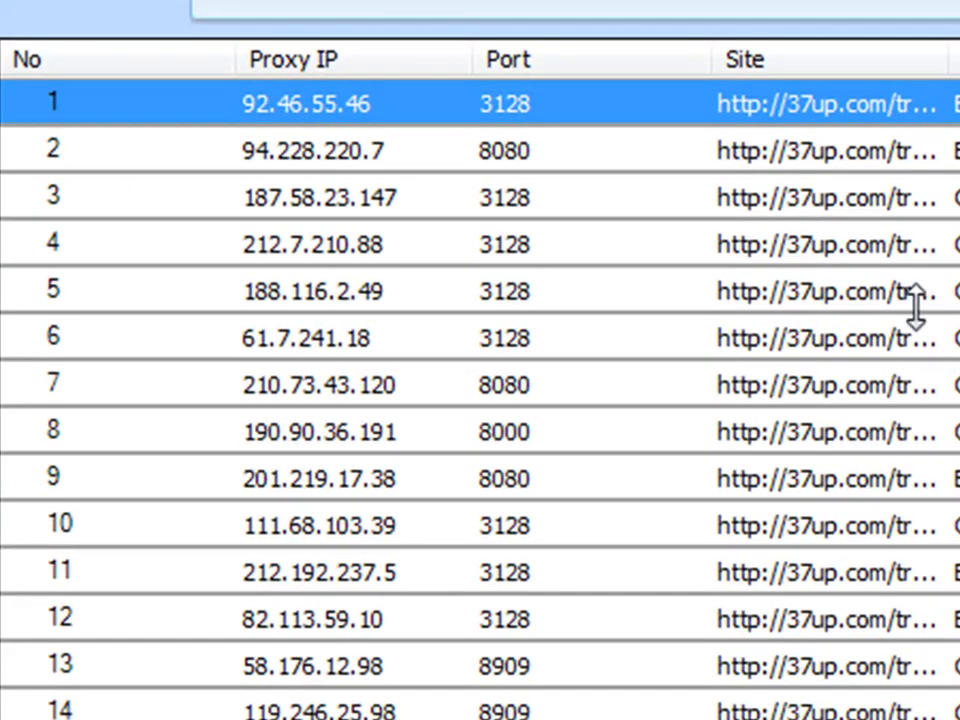
# - Select proxy 61.7.241.18 in the Proxy Master list, and open Firefox's network connection settings
pyautogui.click(519, 345)
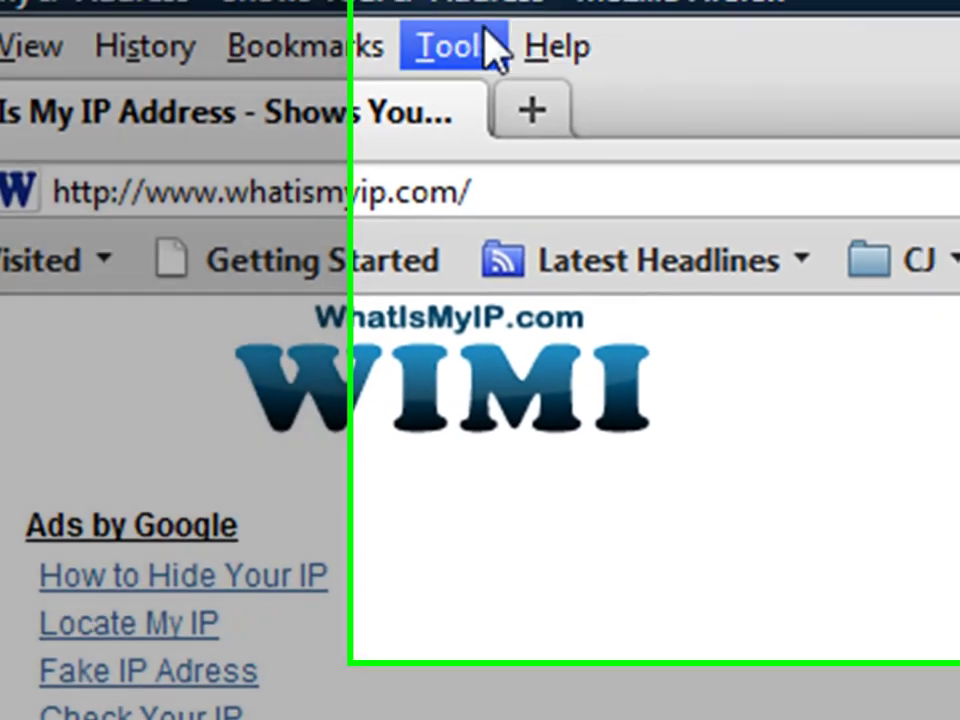
pyautogui.click(488, 46)
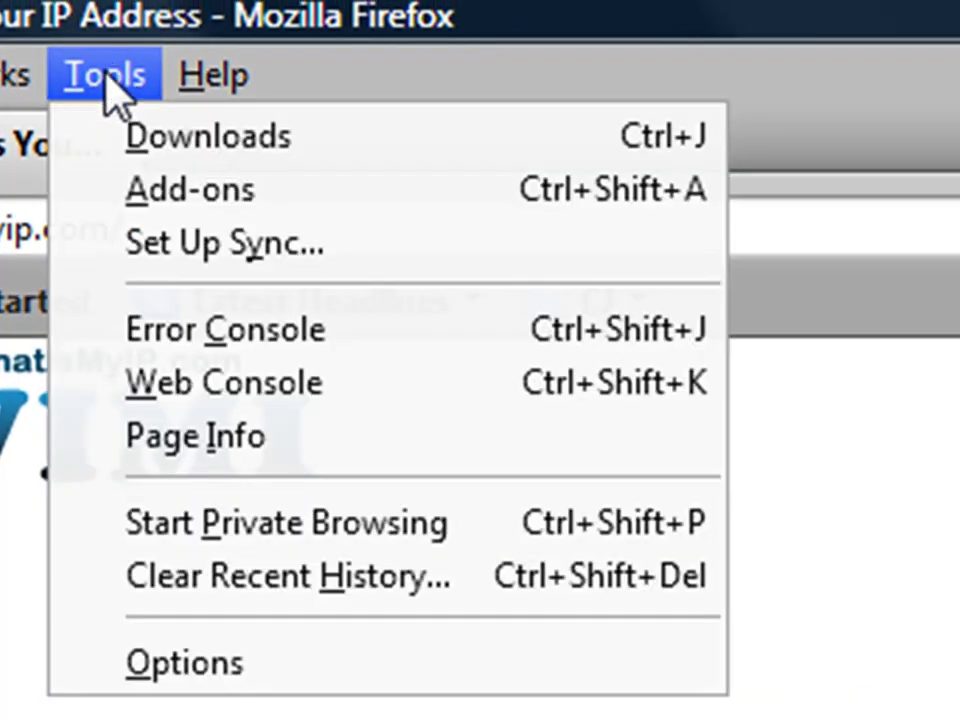
pyautogui.click(200, 665)
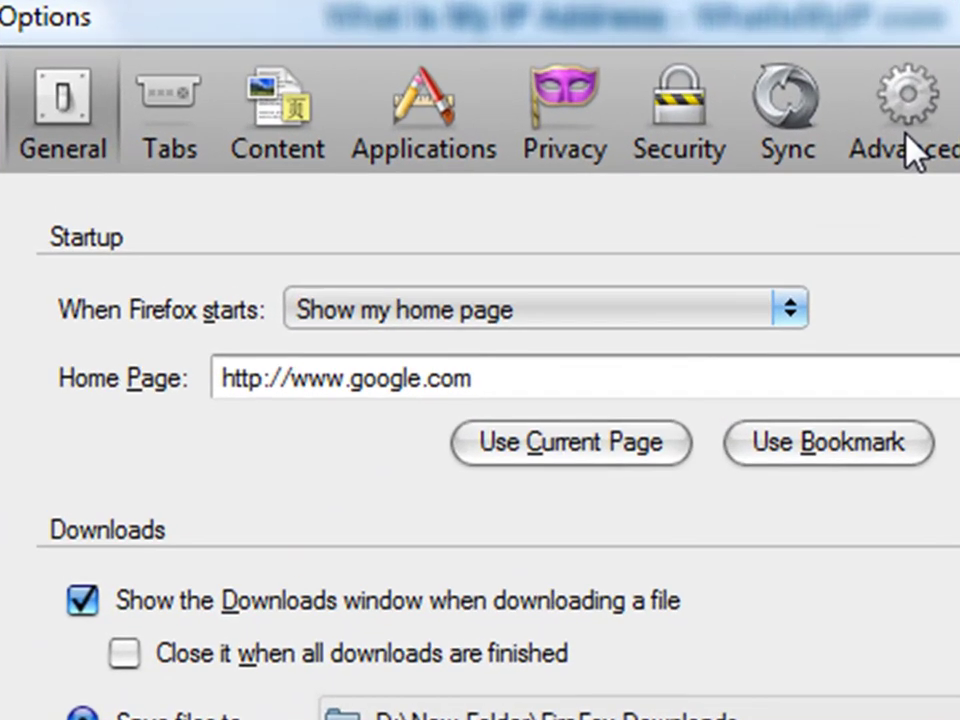
pyautogui.click(913, 150)
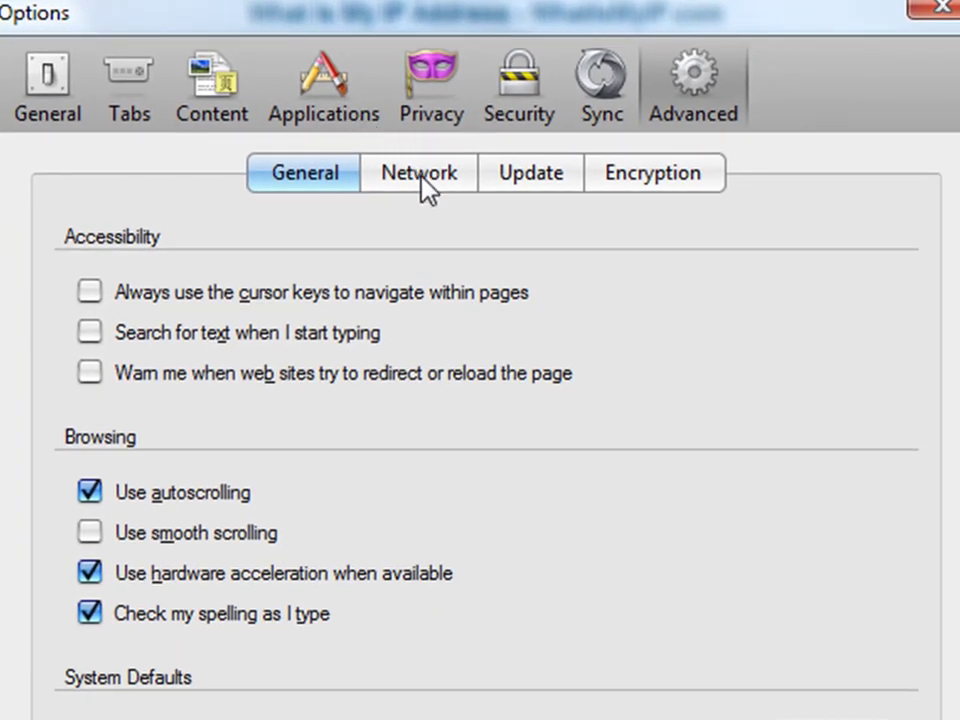
pyautogui.click(425, 188)
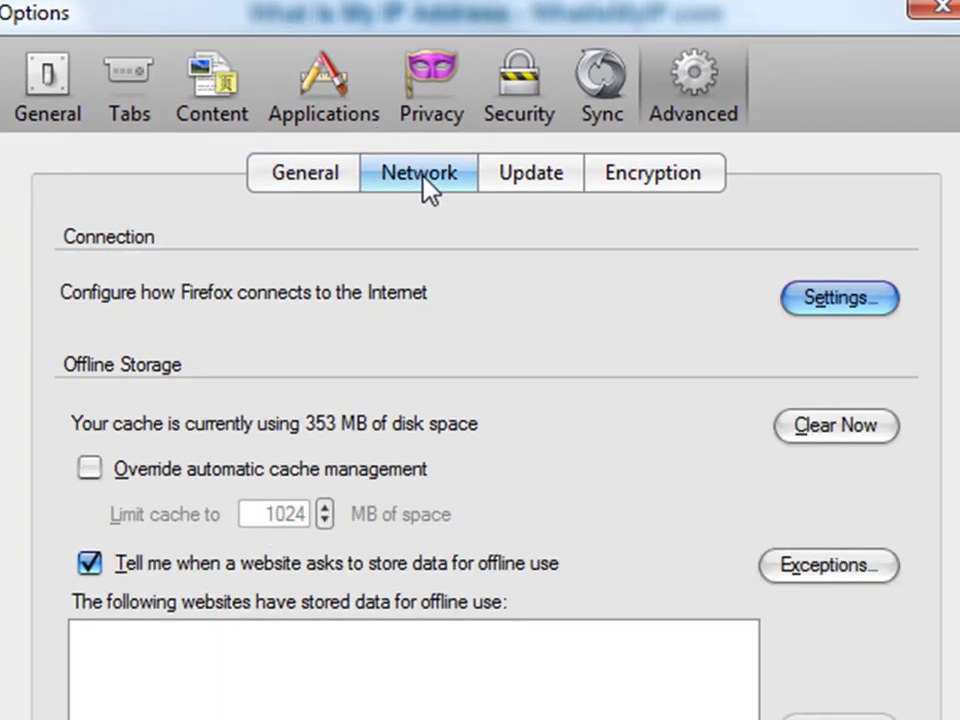
pyautogui.click(862, 312)
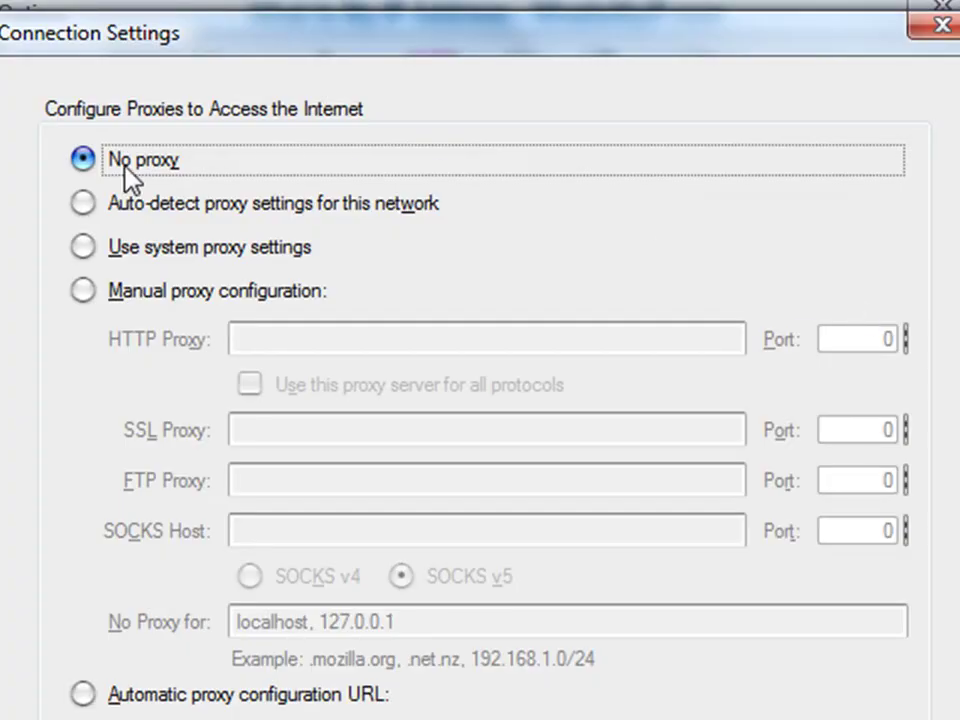
# - Configure a manual HTTP proxy of 61.7.241.18 with port 3128 and save the Firefox options
pyautogui.click(80, 291)
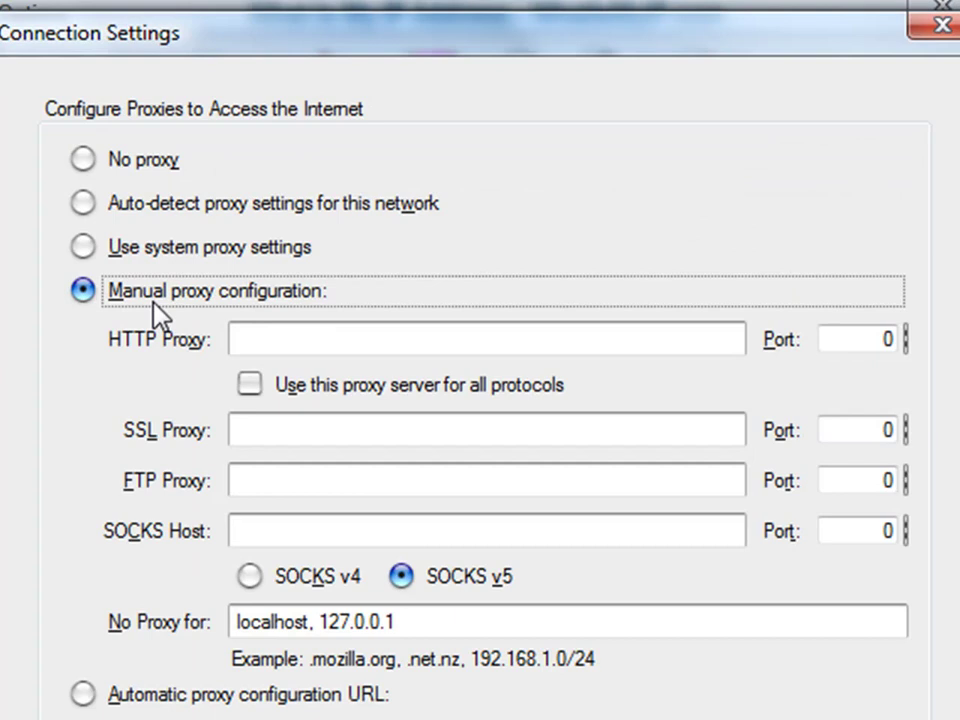
pyautogui.click(275, 340)
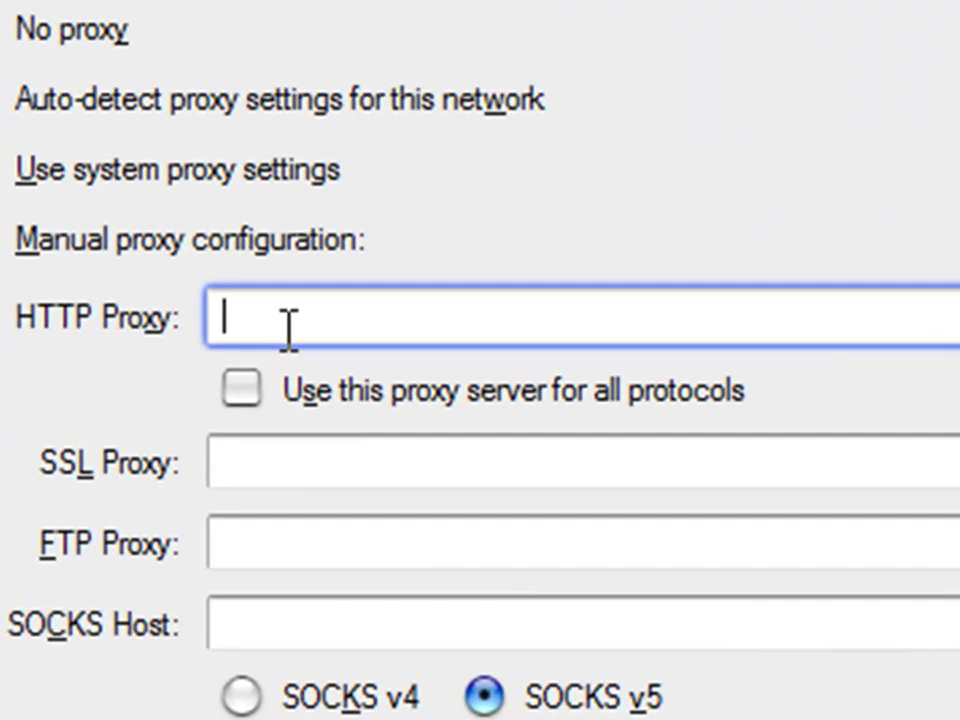
pyautogui.write('61.')
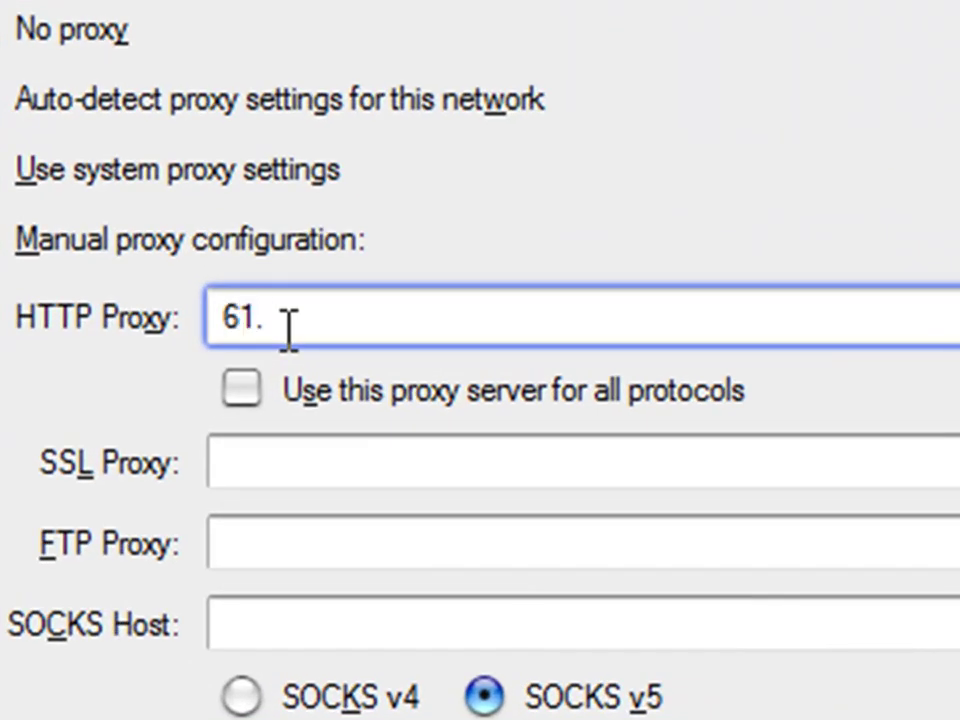
pyautogui.write('7.241.1')
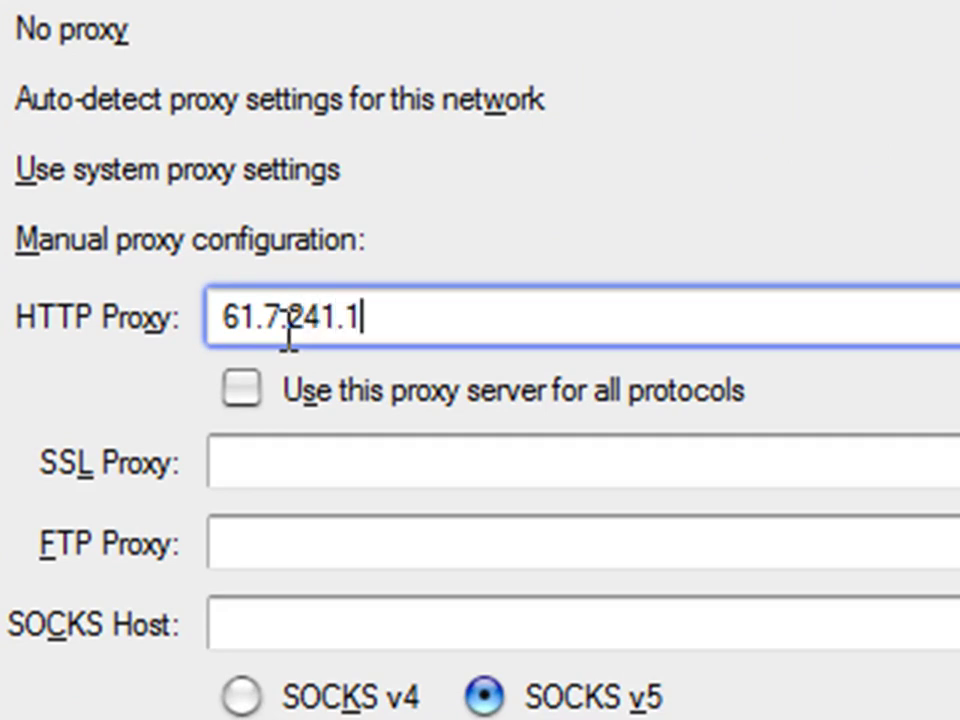
pyautogui.write('8')
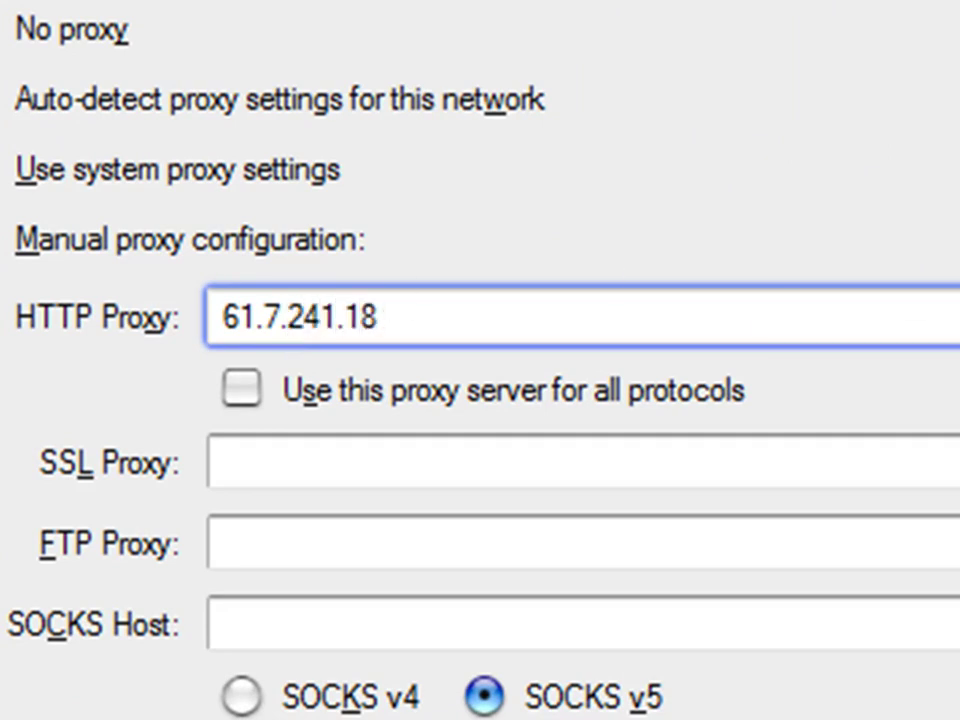
pyautogui.press('Tab')
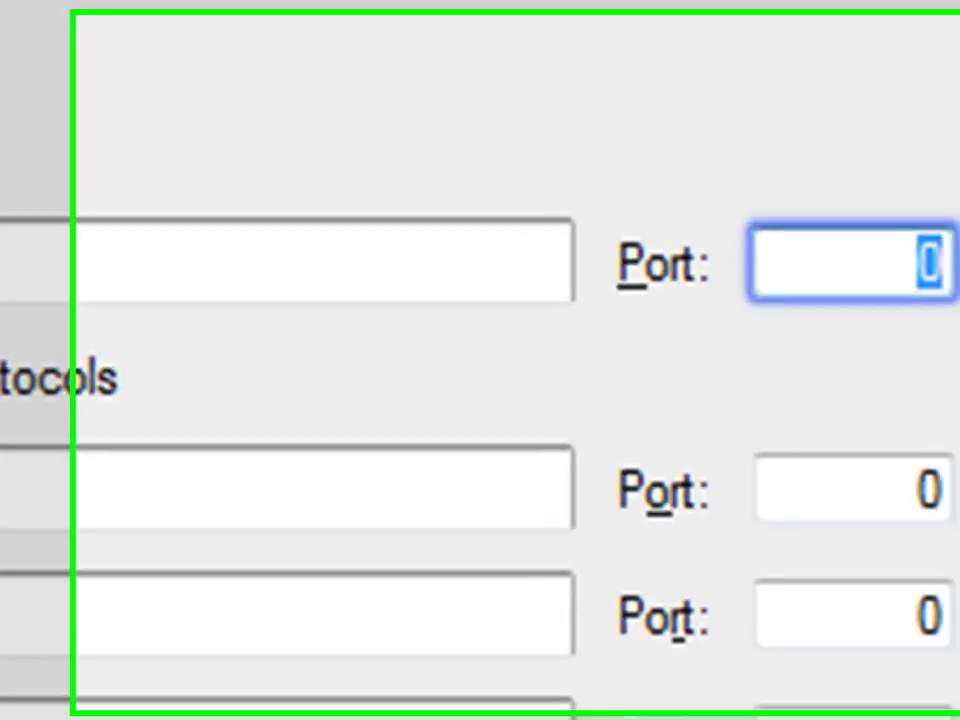
pyautogui.write('3128')
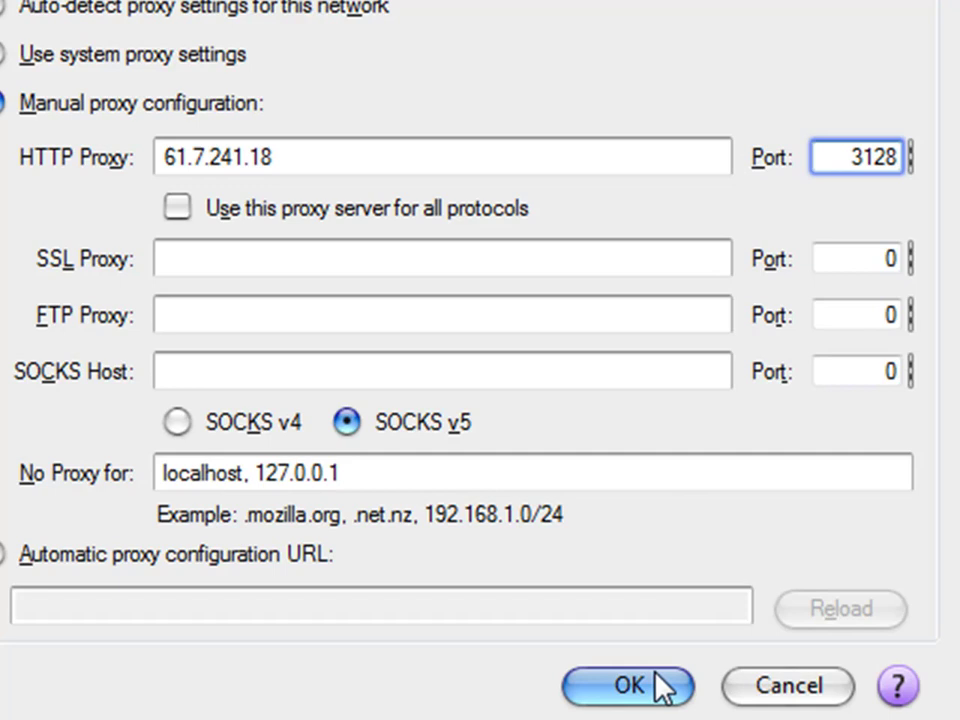
pyautogui.click(658, 686)
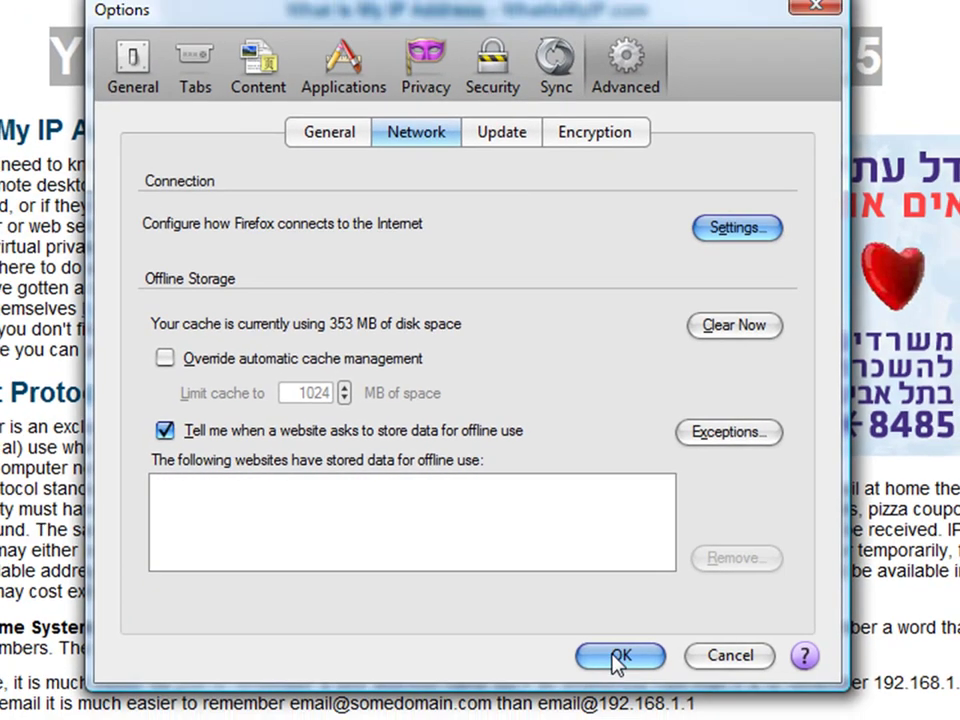
pyautogui.click(633, 684)
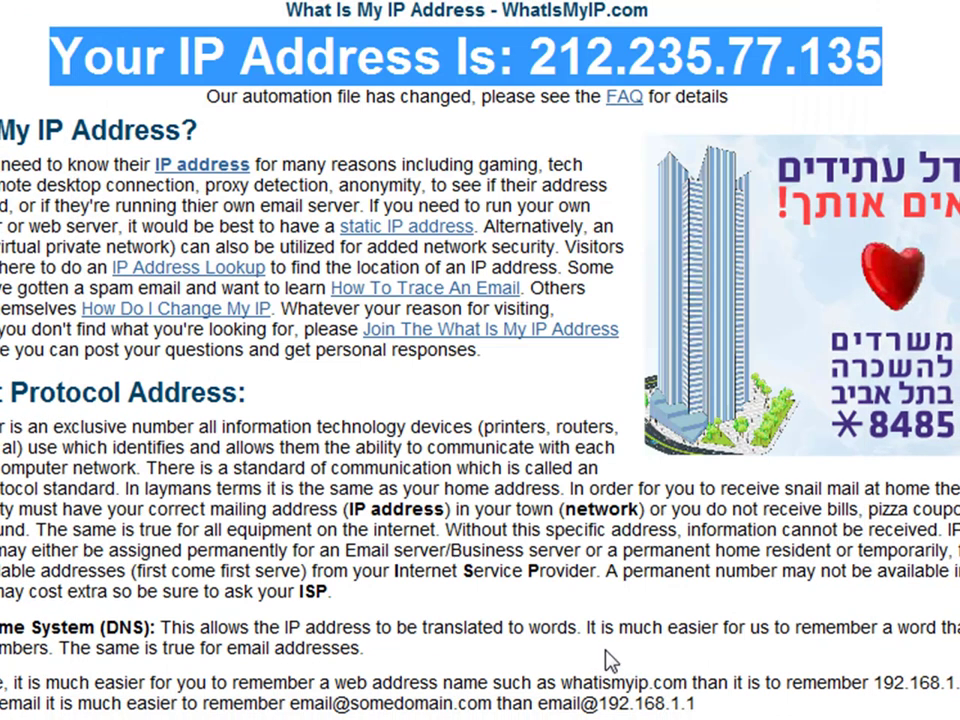
# - Reload the WhatIsMyIP page and highlight the IP address line to check the proxy
pyautogui.click(610, 660)
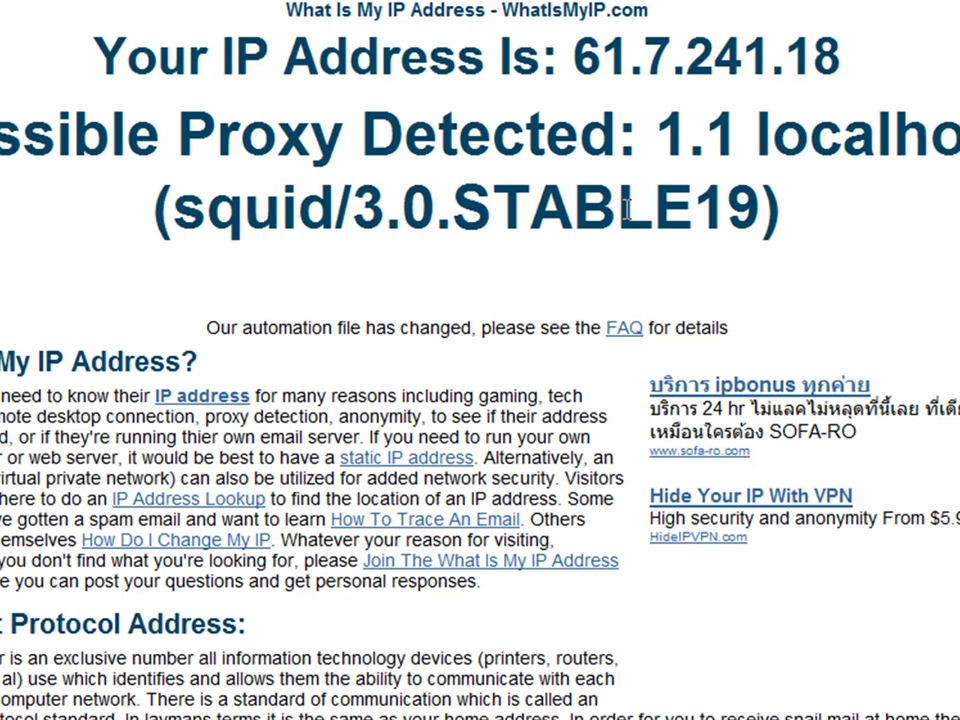
pyautogui.moveTo(840, 58); pyautogui.dragTo(91, 70)
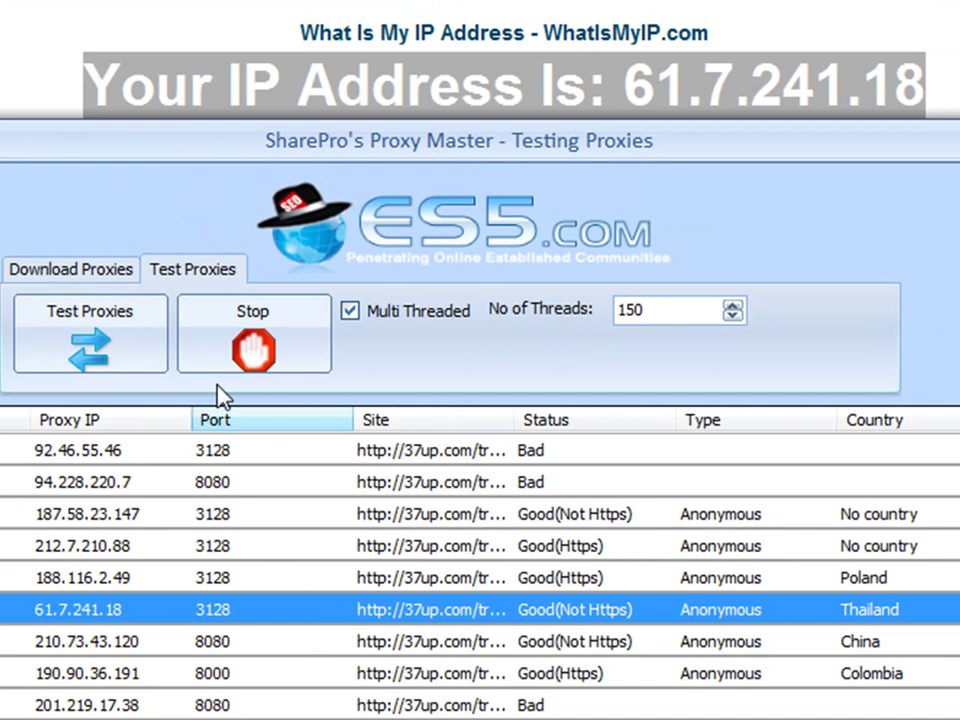
# - Return to Proxy Master's download view, examine the choices for saving proxies, and cancel without saving
pyautogui.click(70, 274)
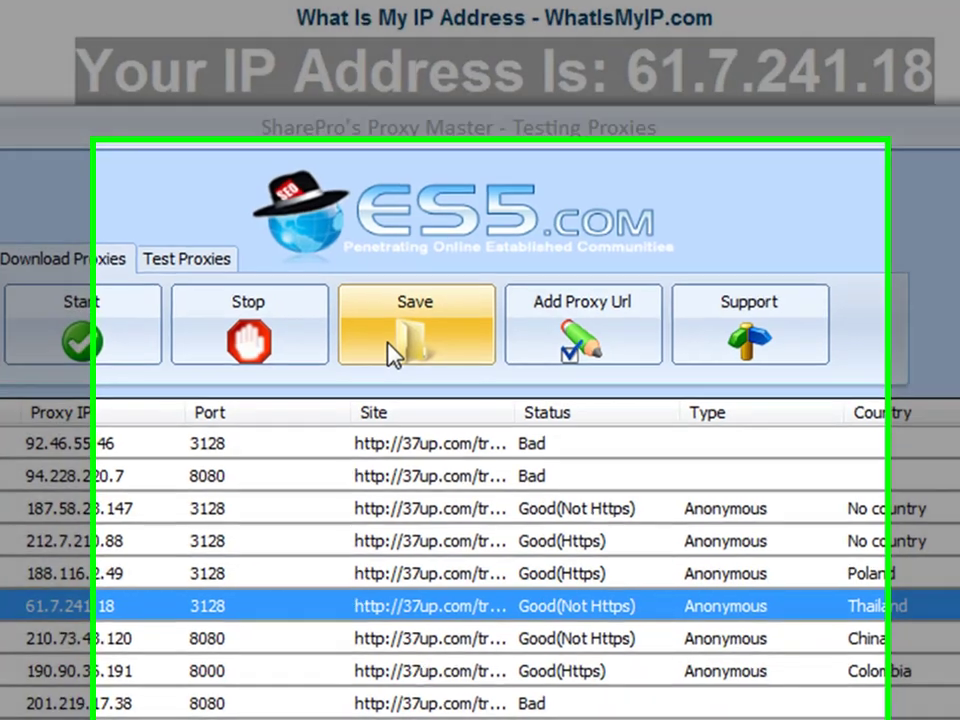
pyautogui.click(395, 360)
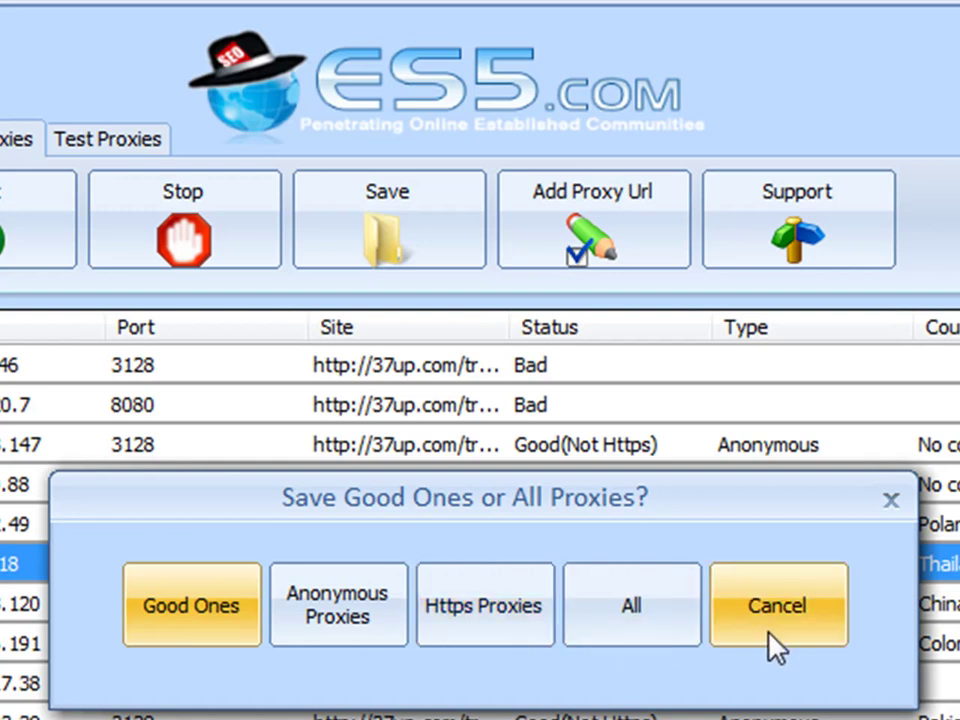
pyautogui.click(724, 632)
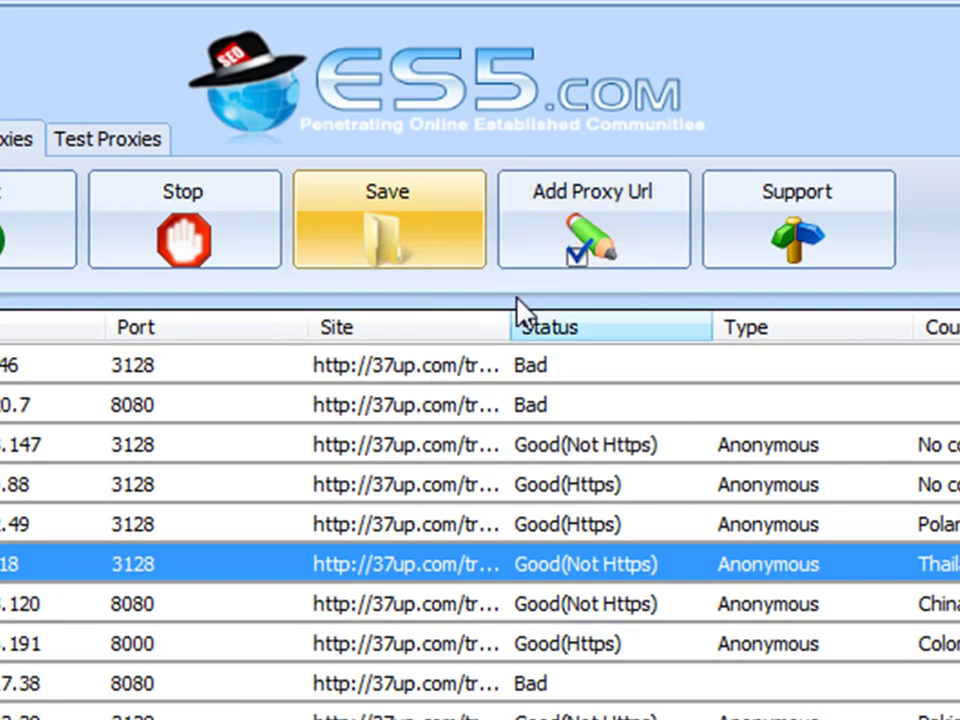
pyautogui.click(552, 248)
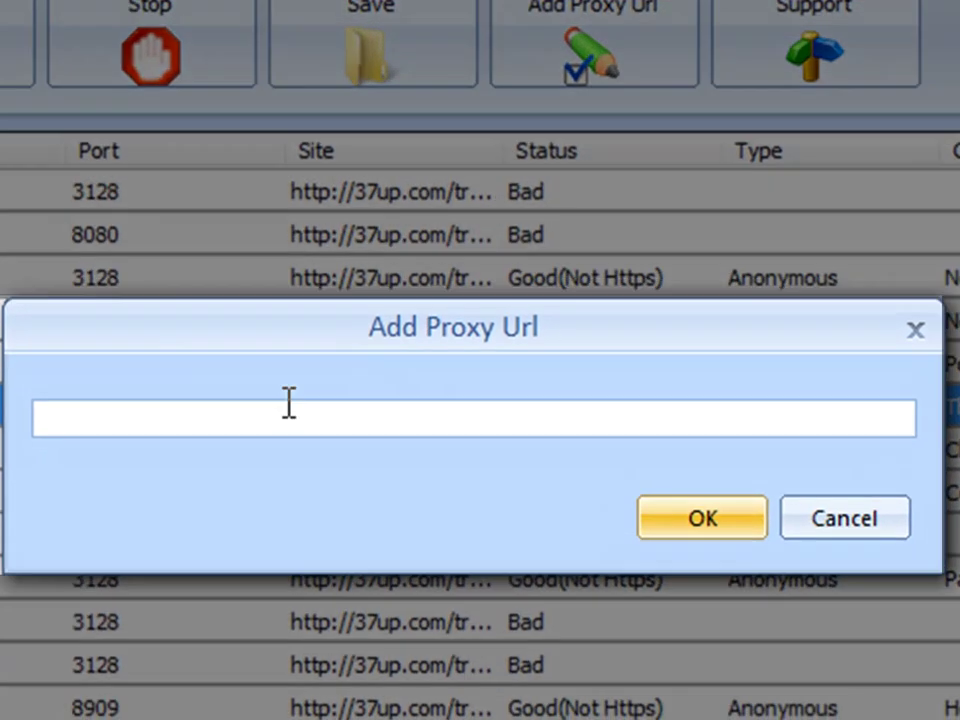
pyautogui.write('http://')
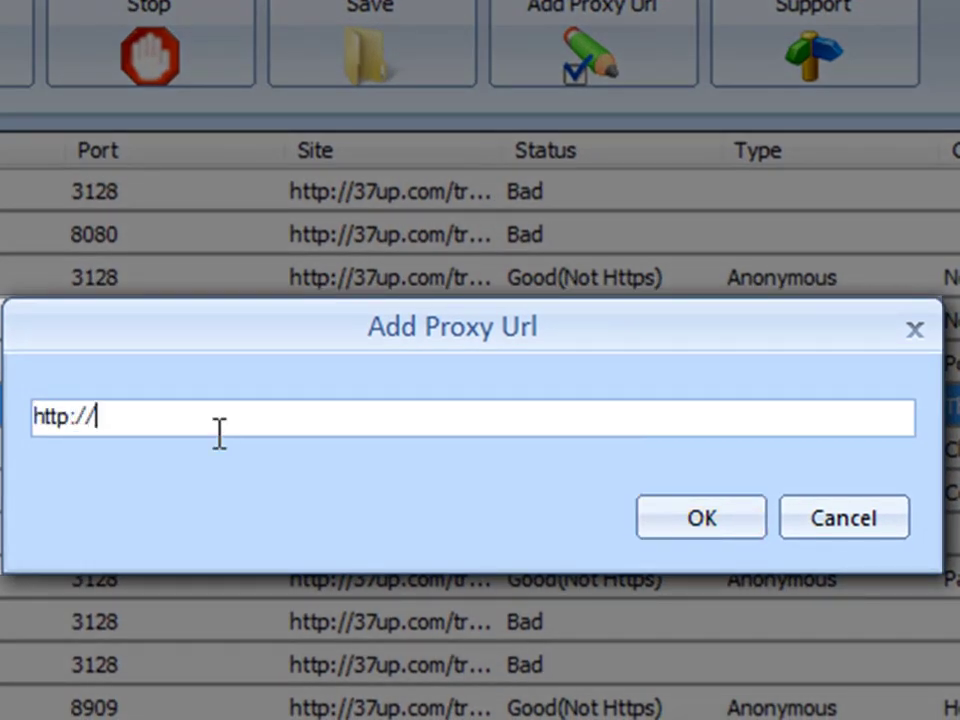
pyautogui.write('your')
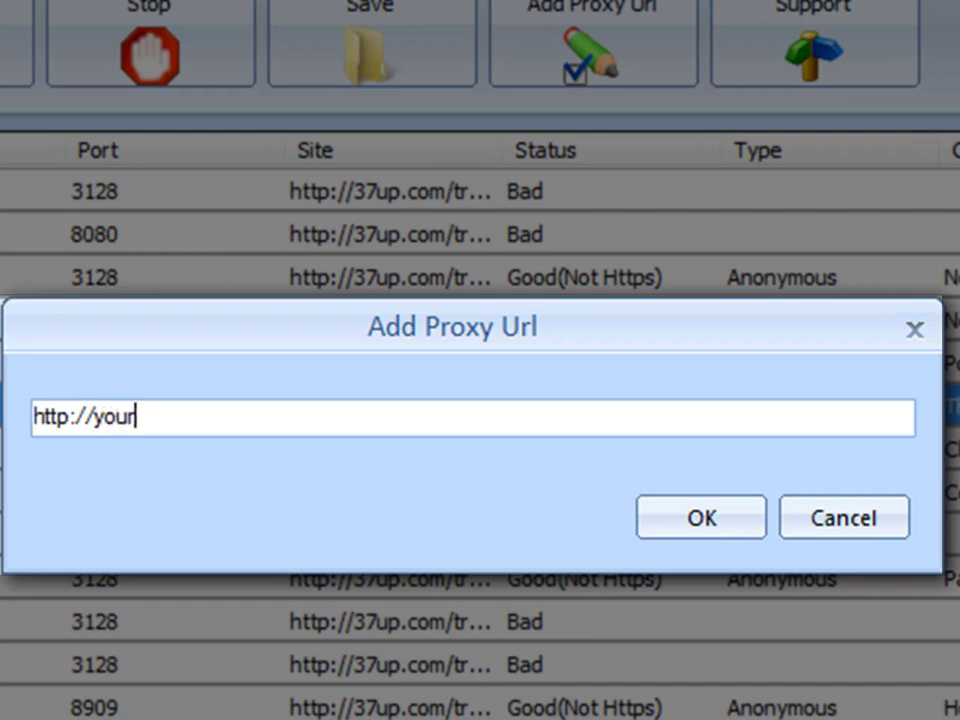
pyautogui.write('-domain.com')
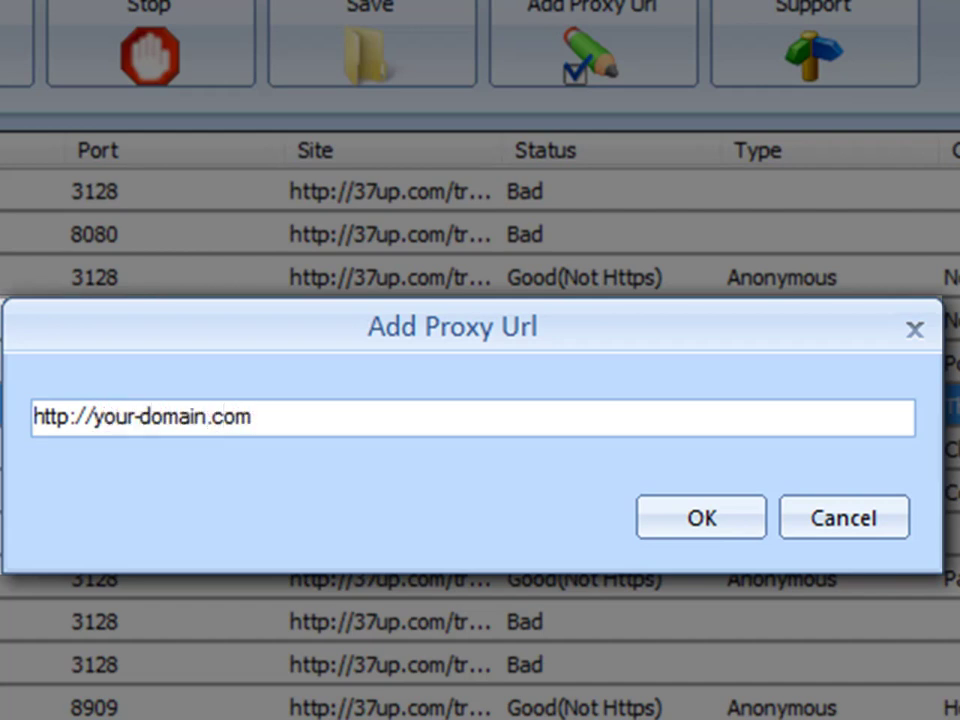
pyautogui.write('/proxies.t')
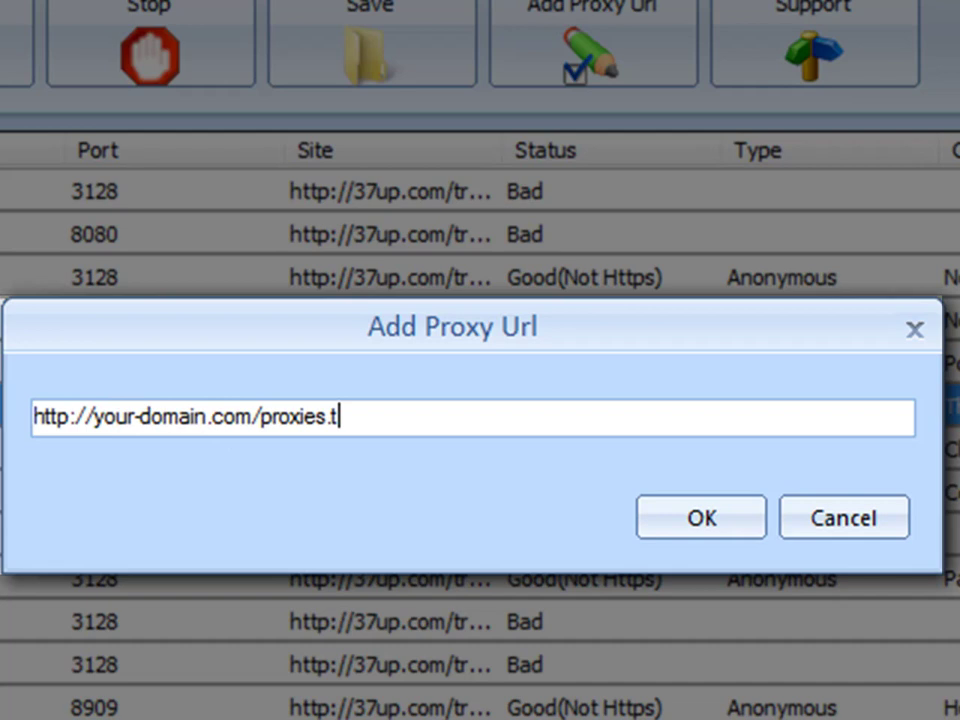
pyautogui.write('xt')
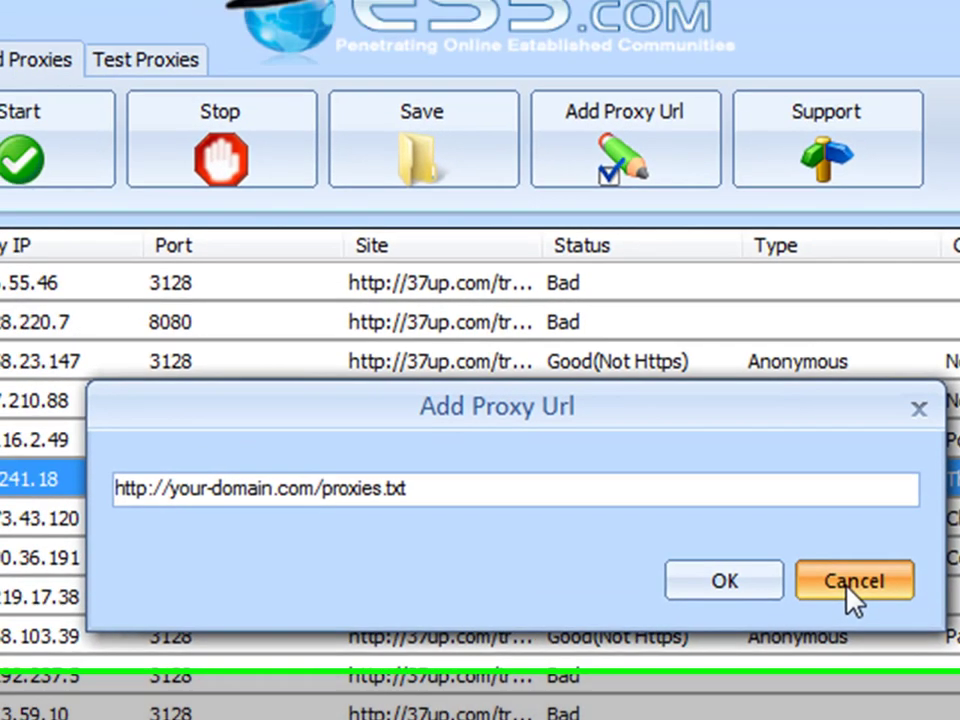
pyautogui.click(843, 518)
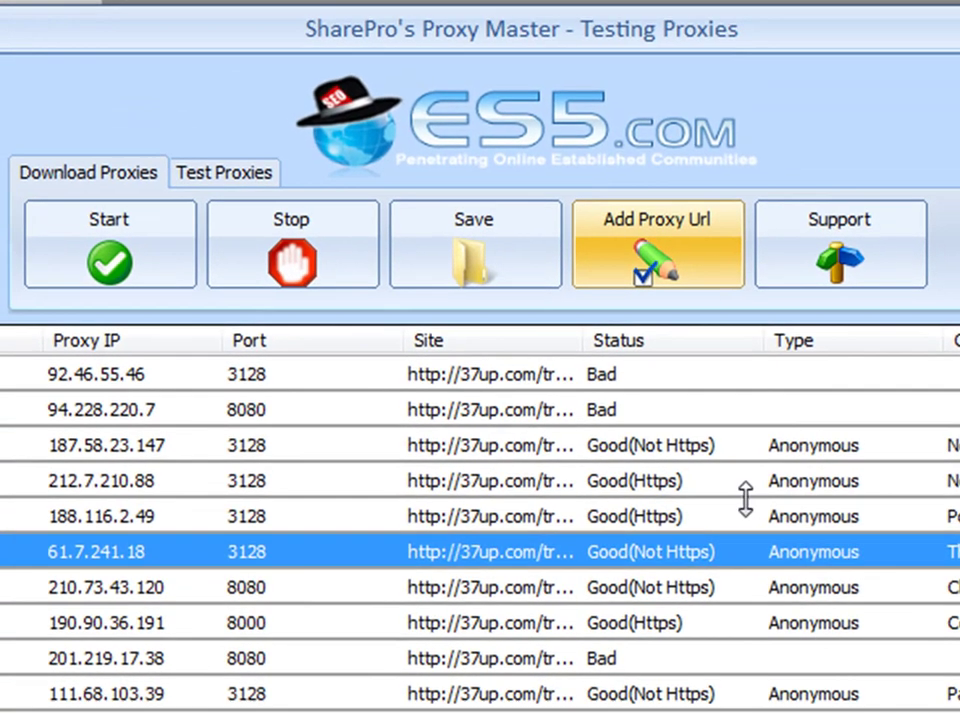